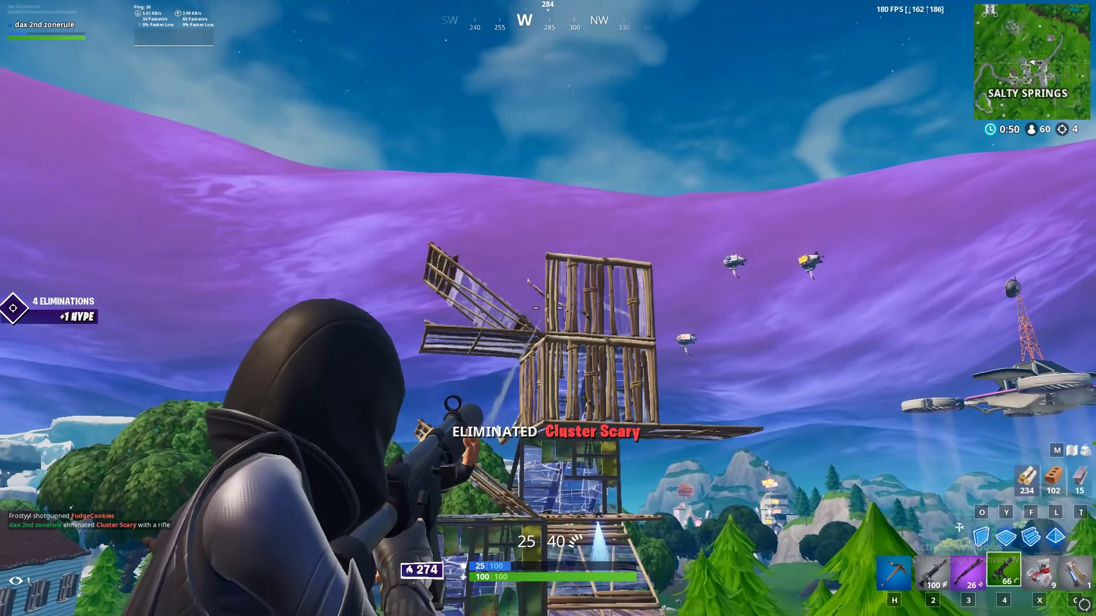
Shoot the opponent in the tower, build a wooden wall and stairs upward, then reload the rifle.
click(548, 308)
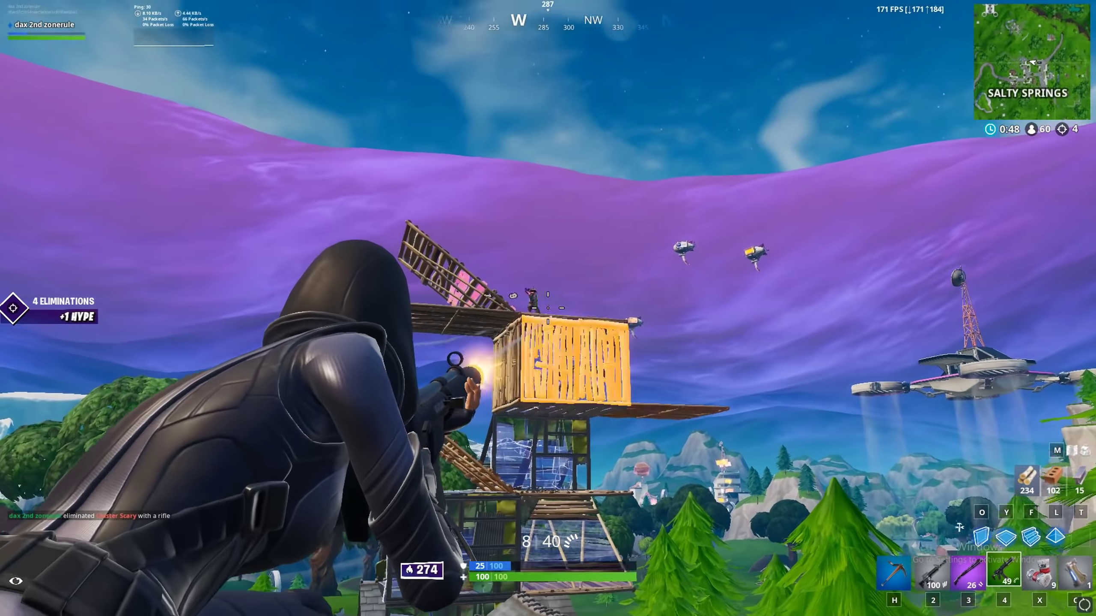
key(o)
click(548, 307)
key(f)
click(548, 307)
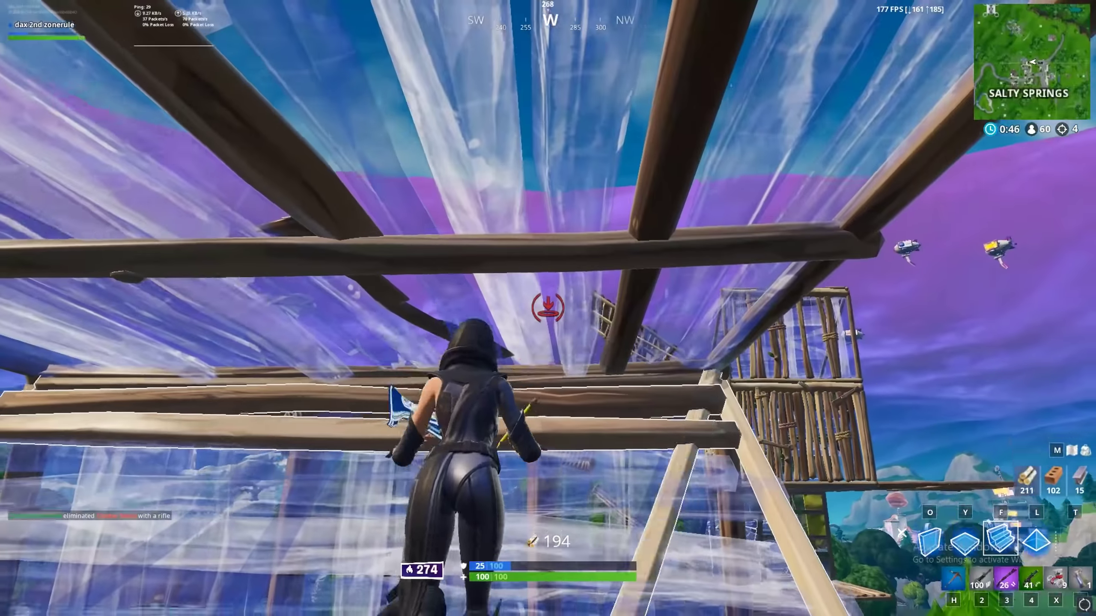
click(548, 308)
key(2)
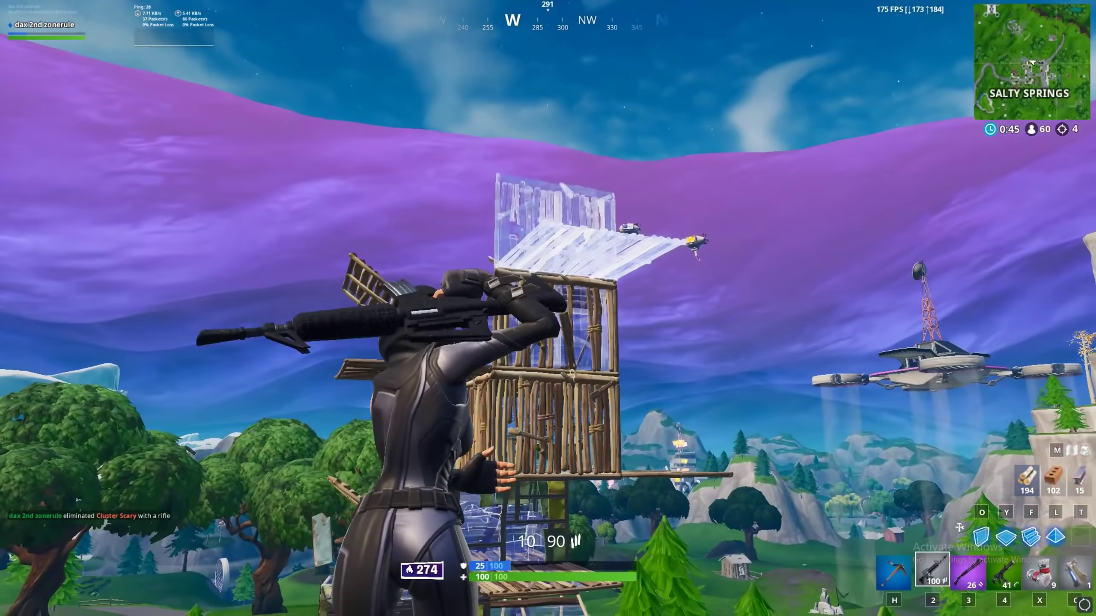
key(r)
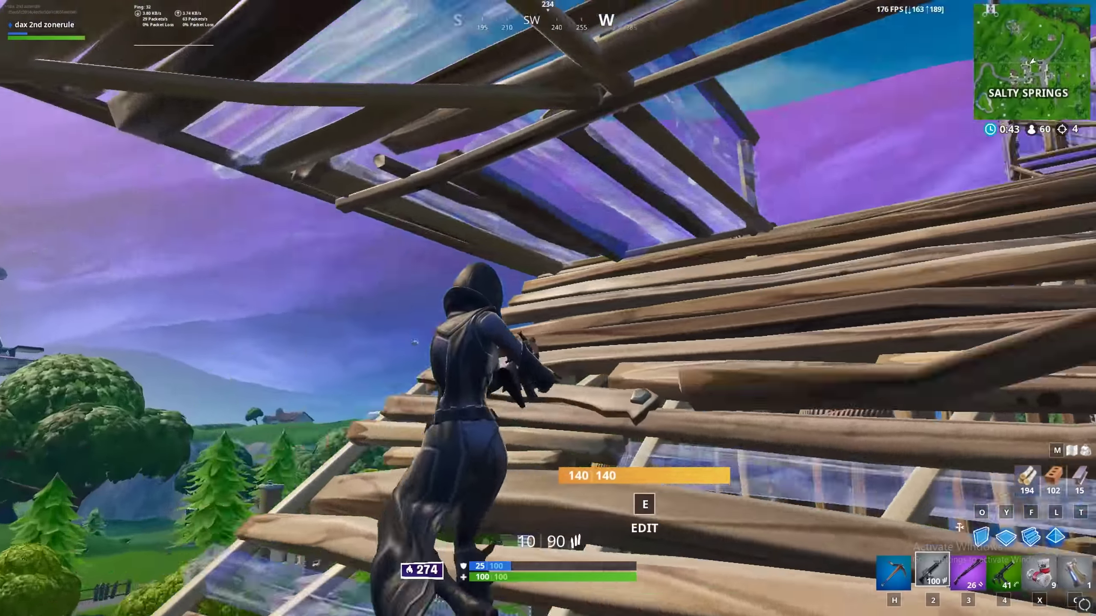
Build more wooden stairs and walls around the tower.
key(f)
click(548, 308)
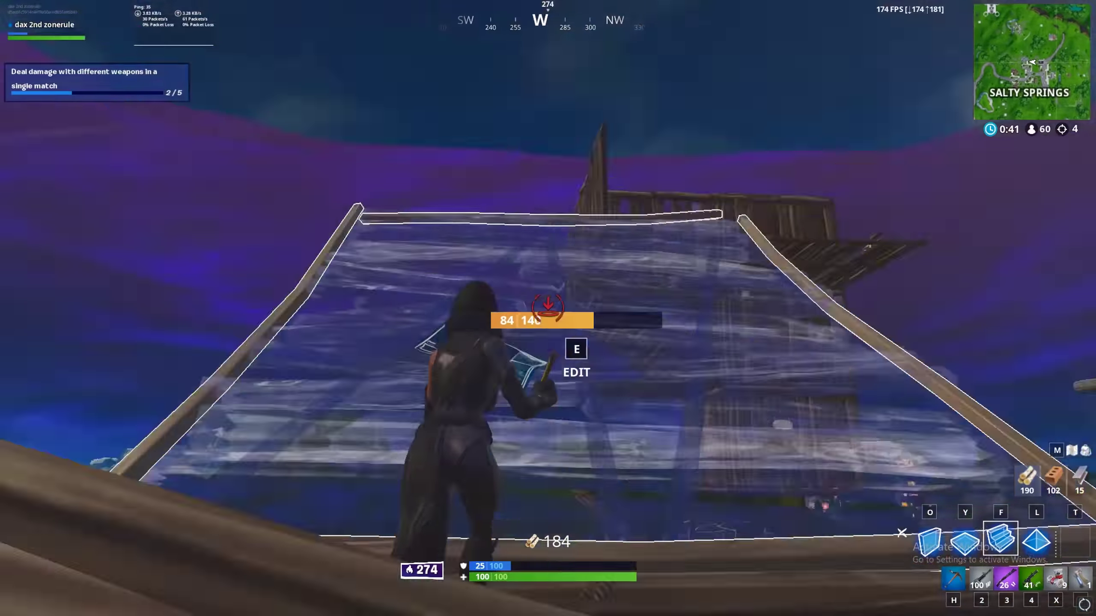
key(o)
click(548, 308)
click(548, 307)
click(547, 308)
click(548, 308)
click(548, 307)
click(547, 308)
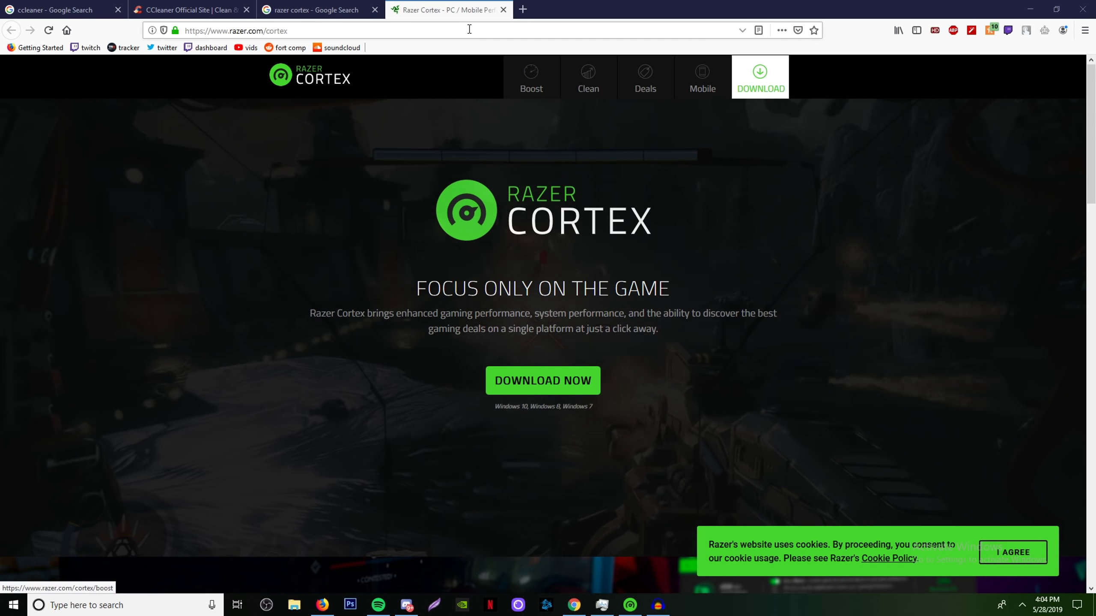
In Firefox, close the Razer Cortex page, switch to the CCleaner Official Site, and minimize the browser.
click(503, 9)
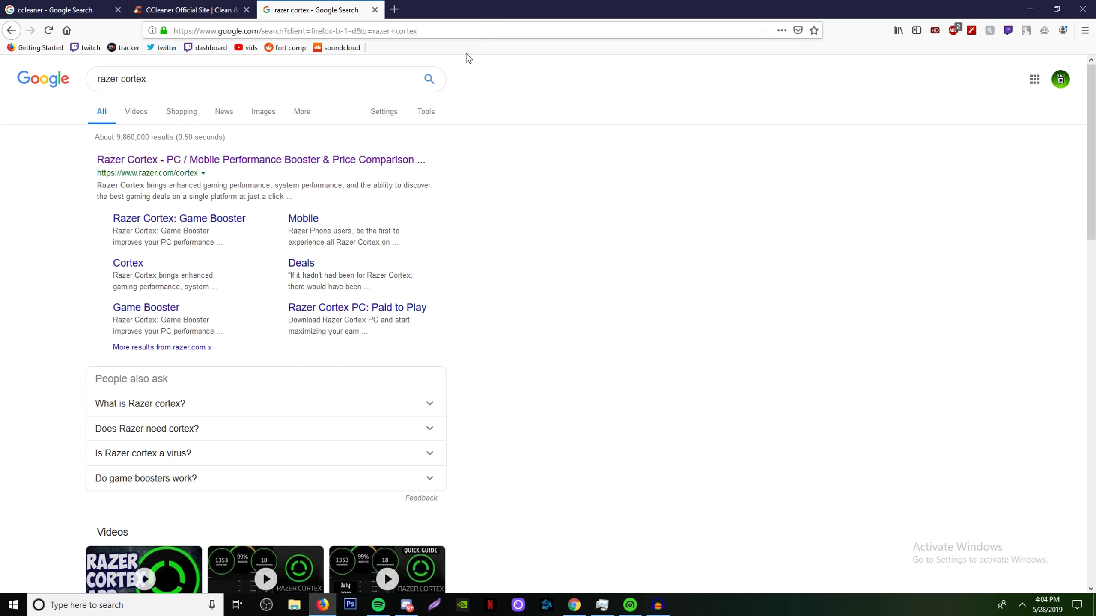
click(220, 9)
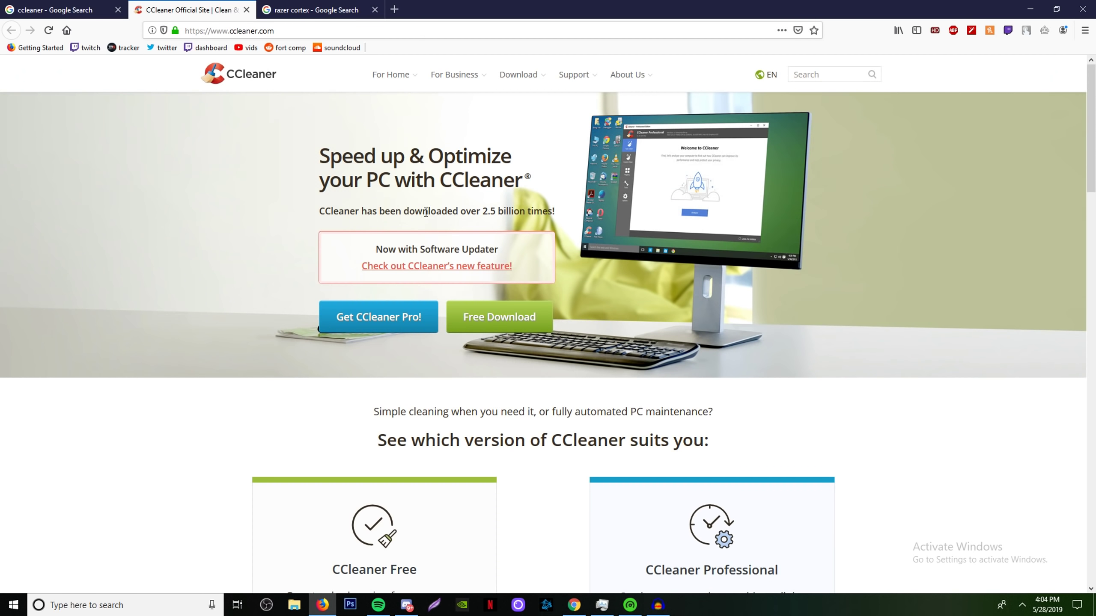
click(1030, 9)
From File Explorer's Downloads folder, launch the cctrialsetup installer.
click(293, 606)
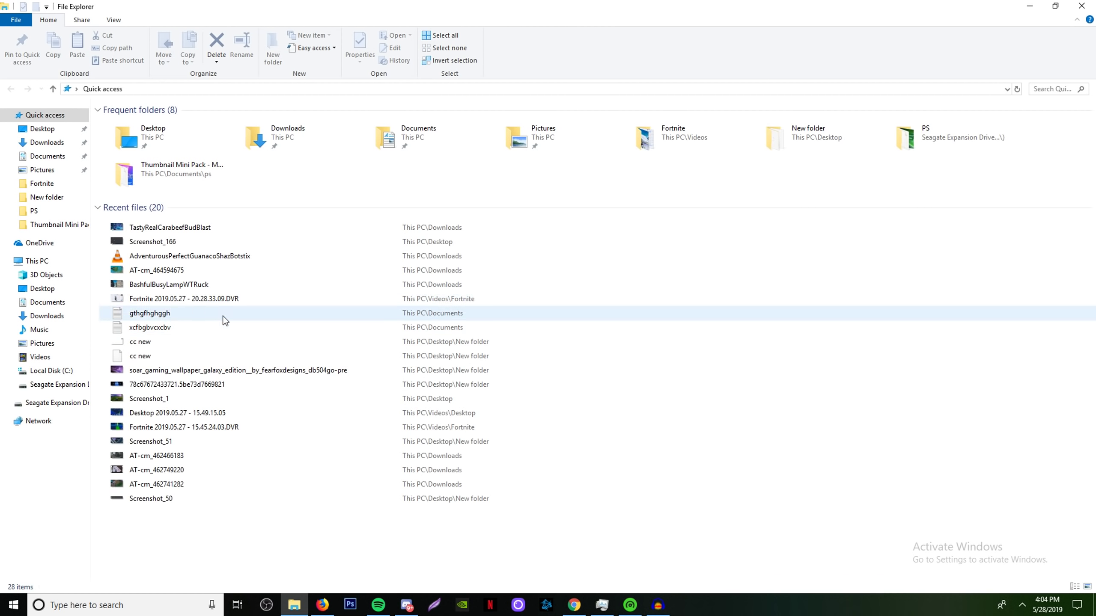
click(46, 143)
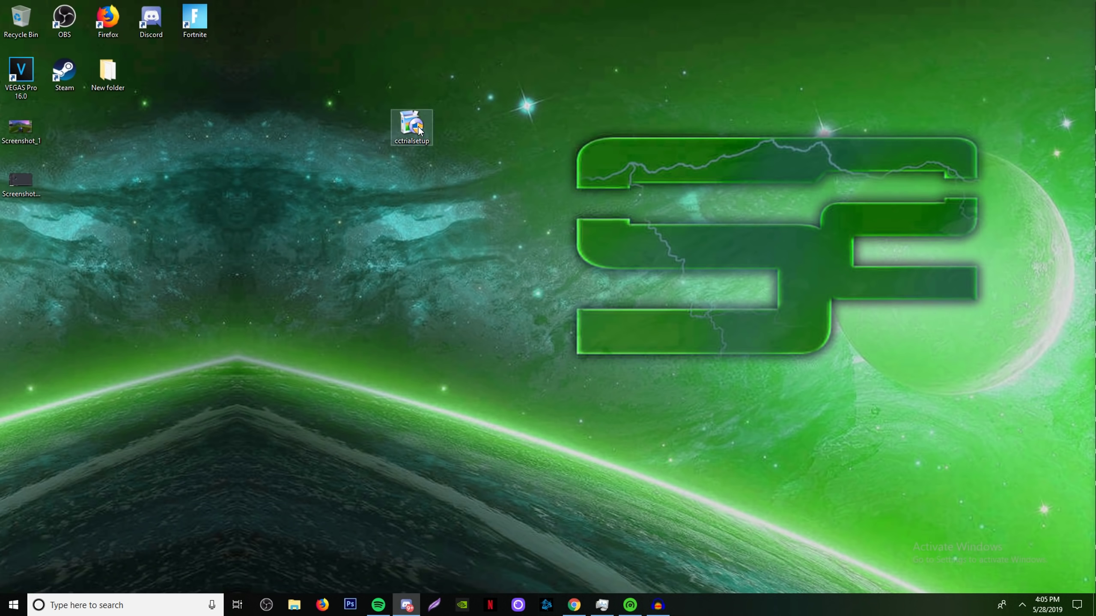
double_click(418, 126)
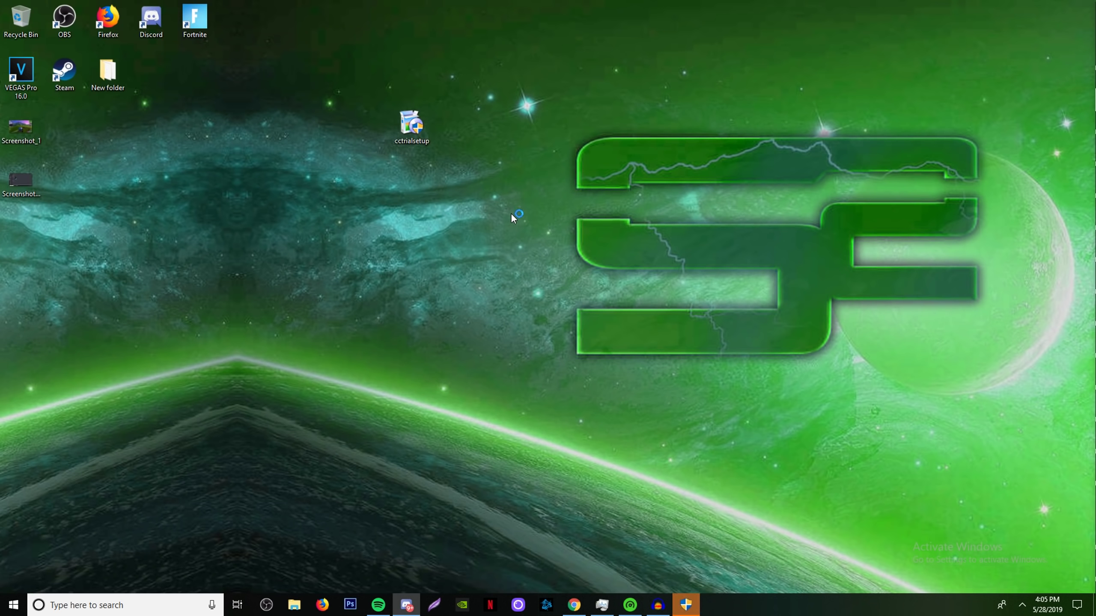
Allow the installer's changes, untick Avast Free Antivirus, and install CCleaner Professional.
click(692, 605)
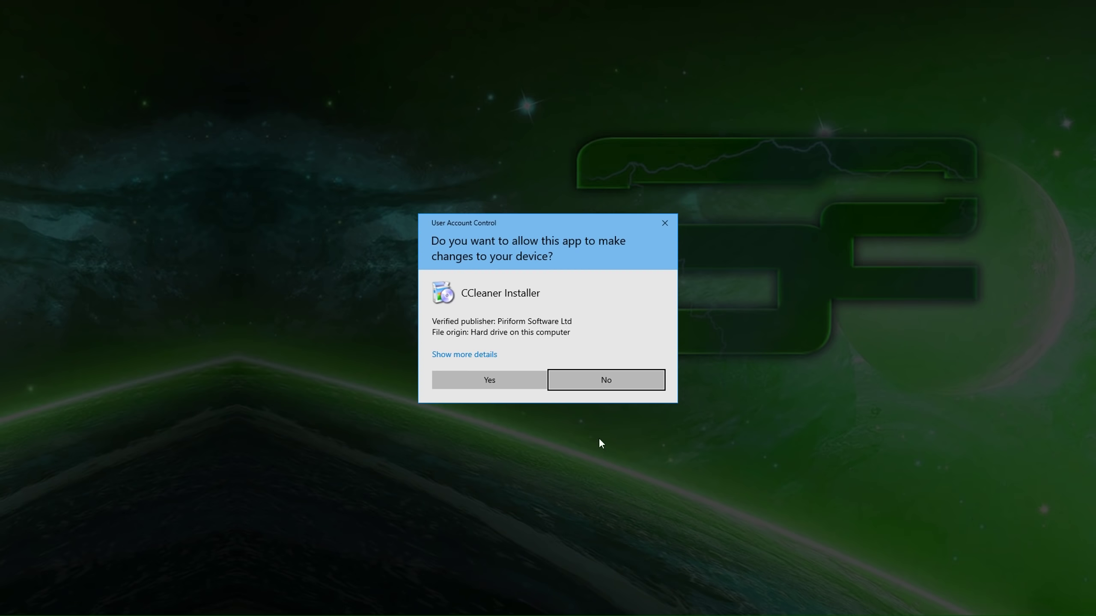
click(522, 377)
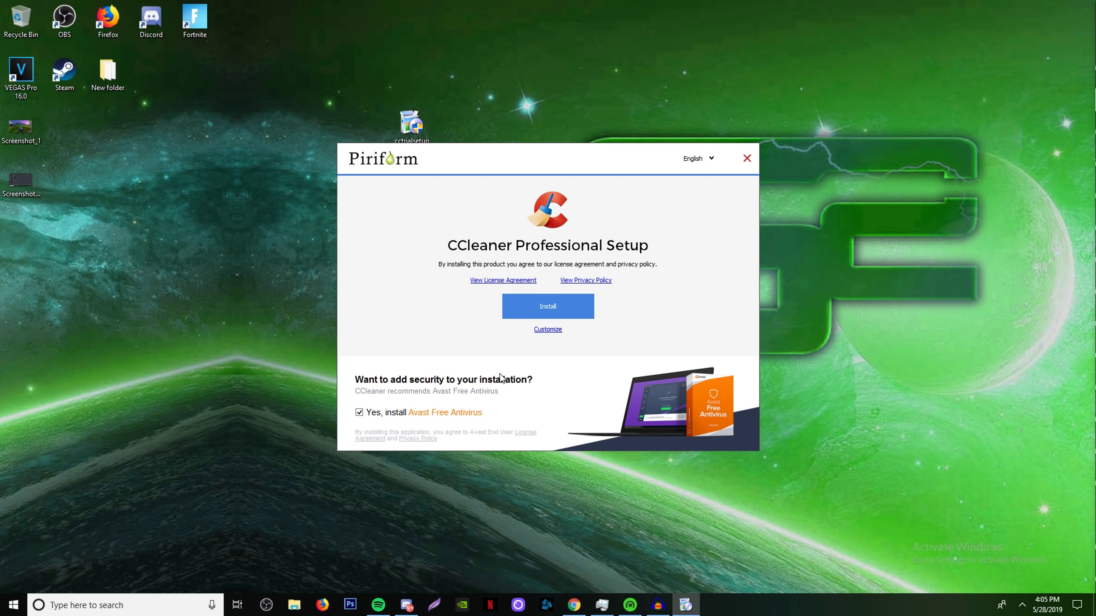
click(360, 413)
click(549, 302)
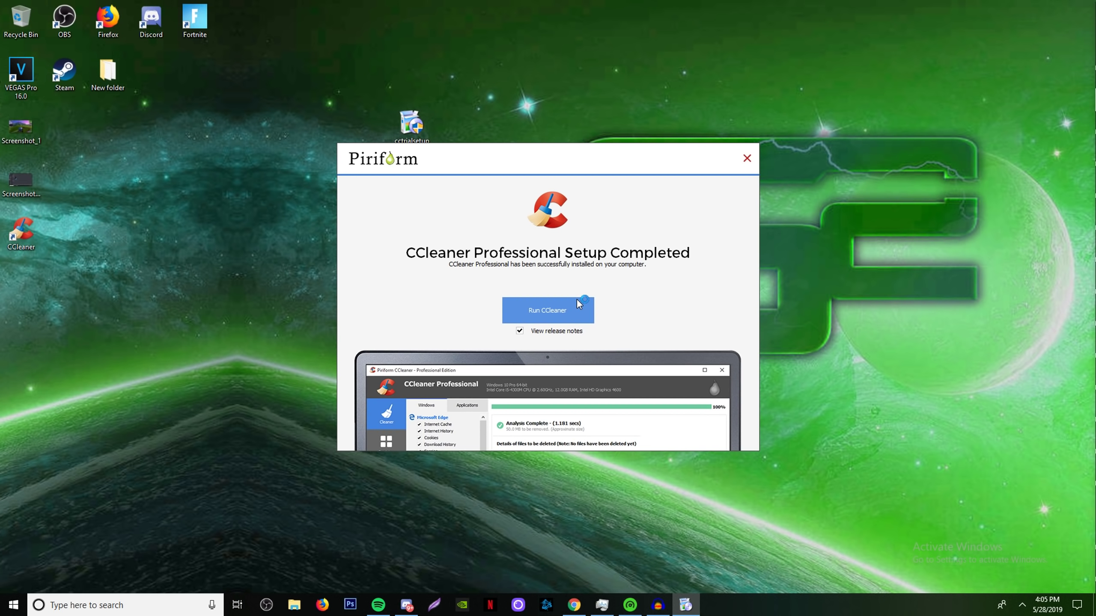
Run CCleaner, start the Professional free trial, and return to the Easy Clean page.
click(541, 311)
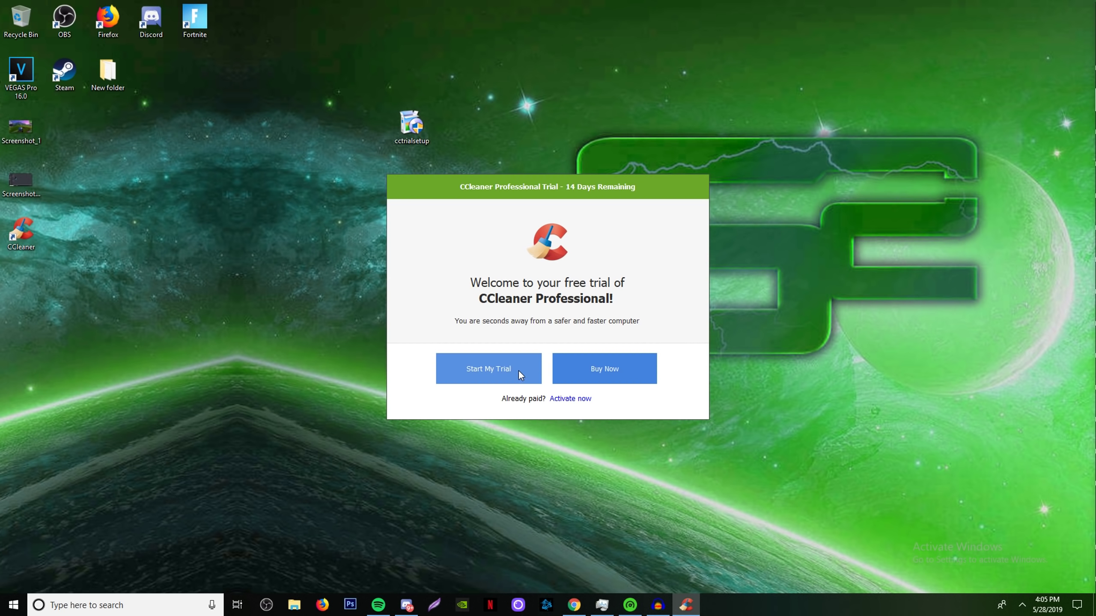
click(516, 369)
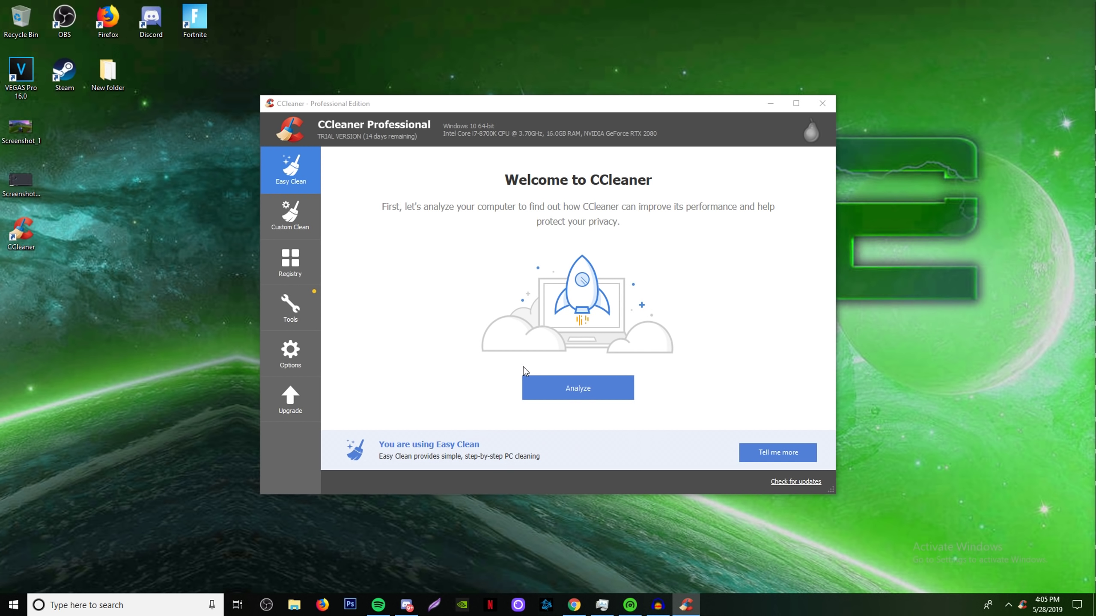
click(289, 227)
click(290, 169)
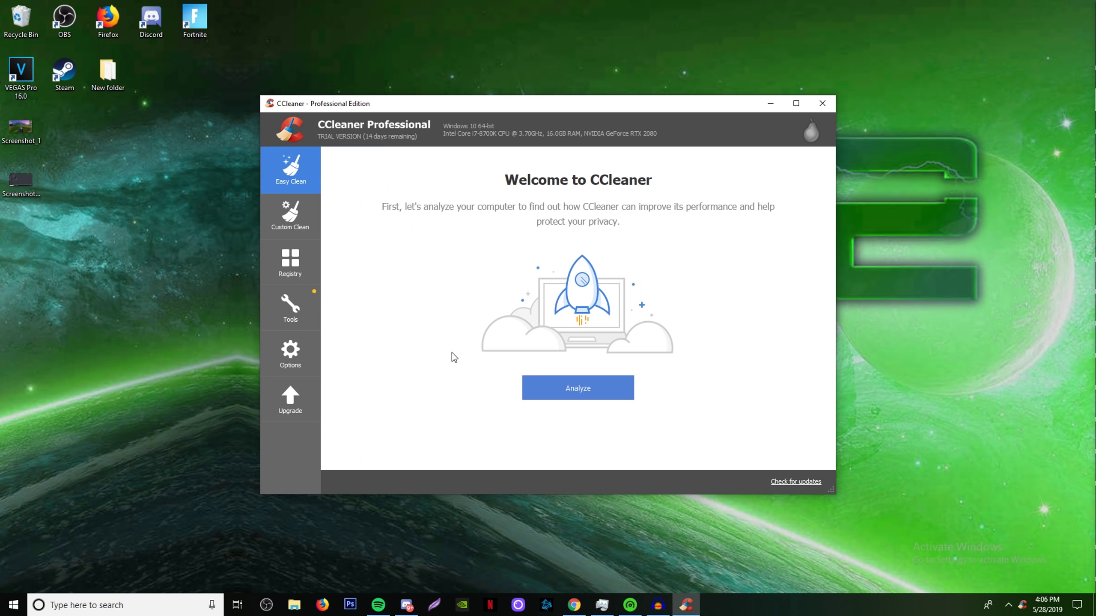
Analyze the PC with Easy Clean, closing Chrome, then clean all found trackers and junk.
click(586, 395)
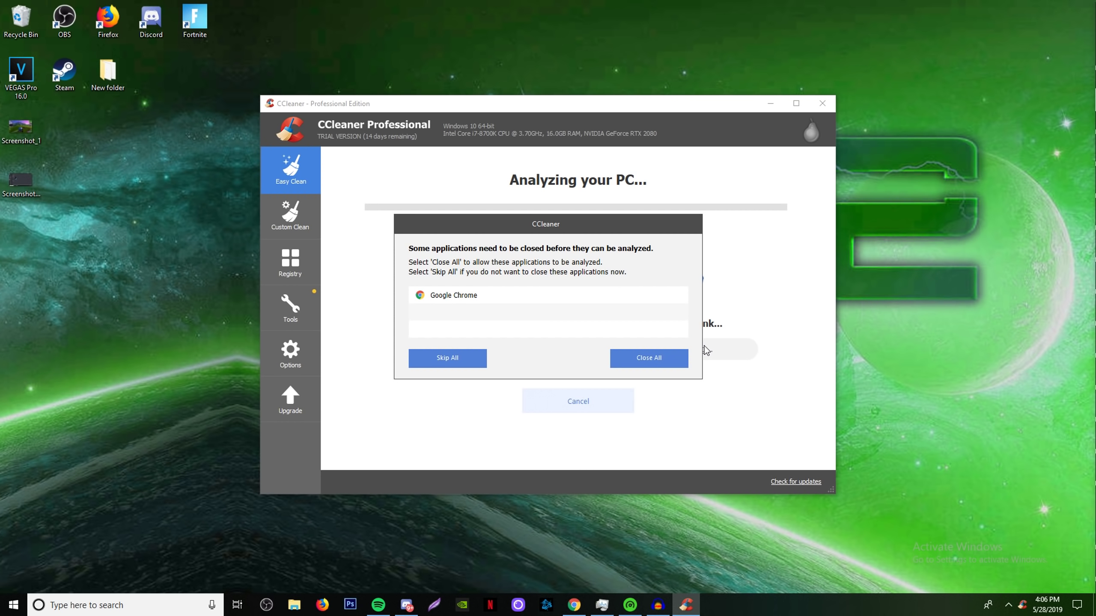
click(660, 362)
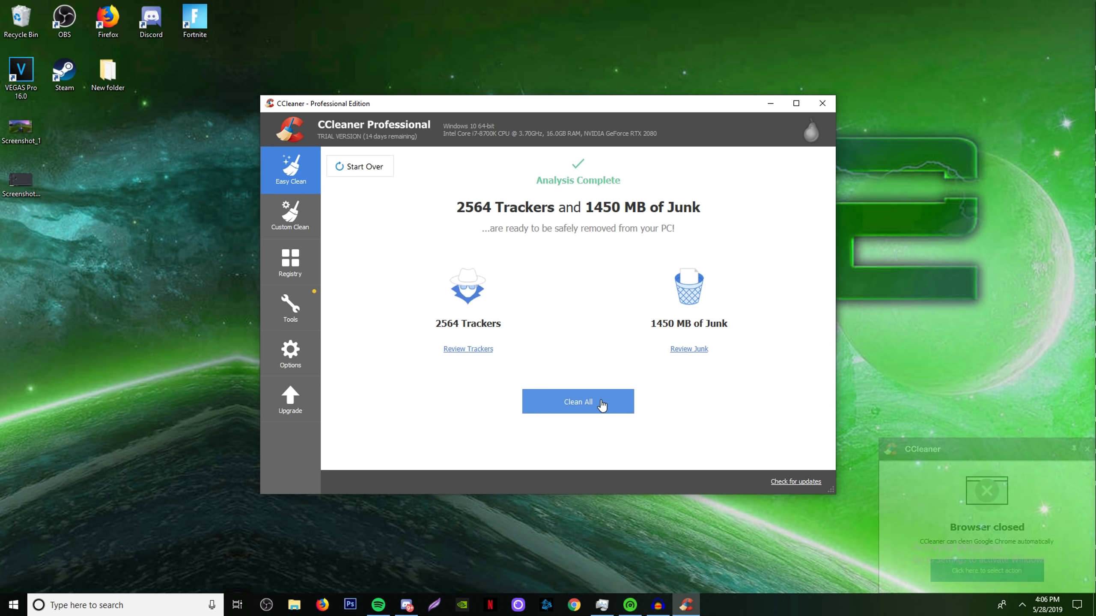
click(602, 405)
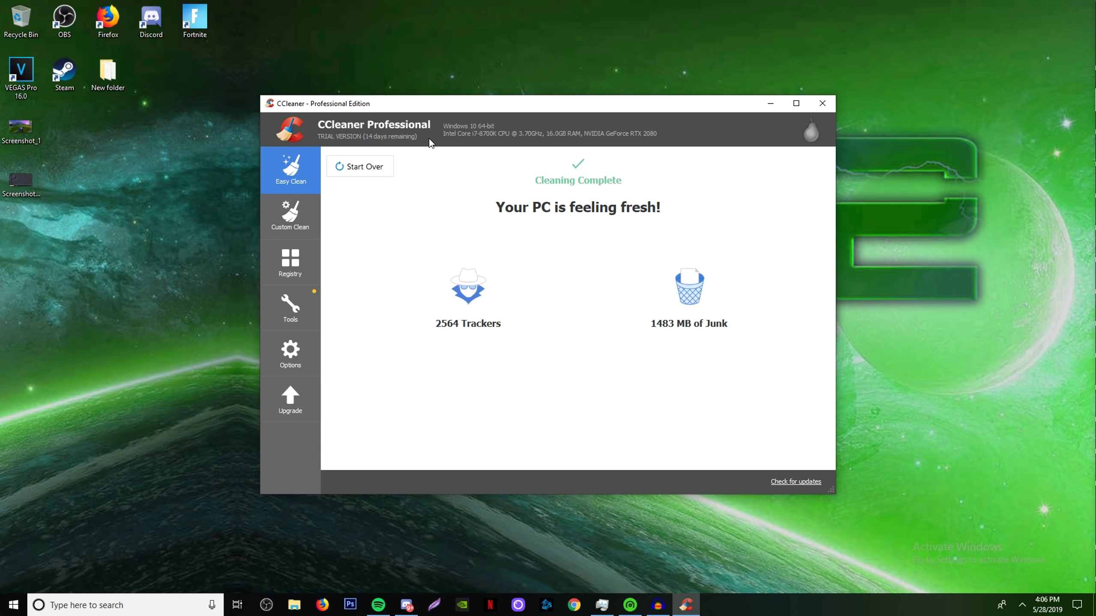
Open the Custom Clean checklist from the sidebar.
click(299, 221)
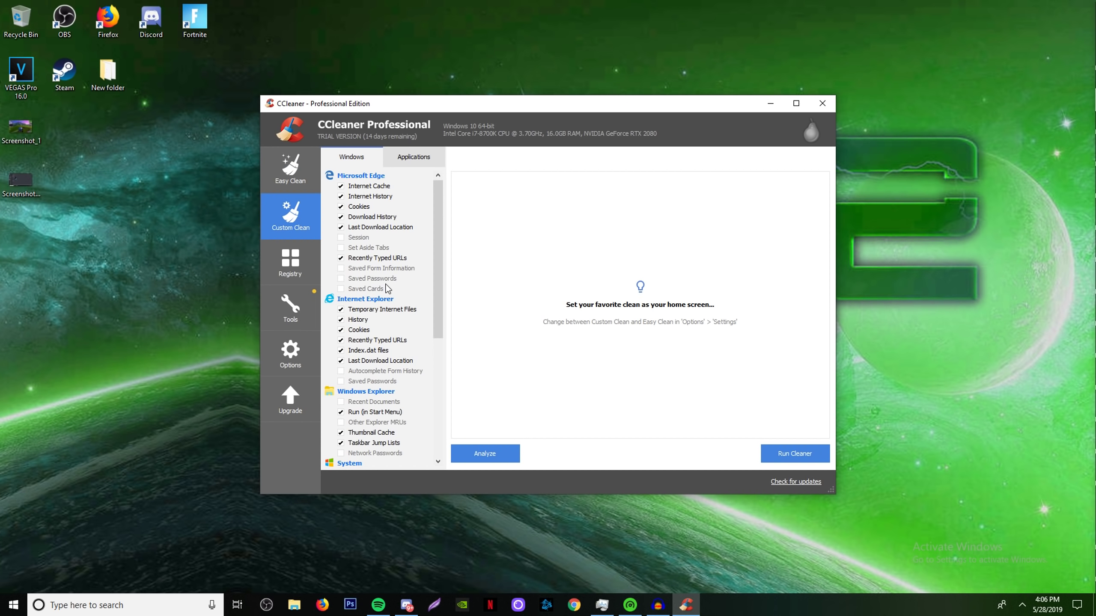
Analyze the checked Custom Clean items, run the cleaner and confirm, then minimize CCleaner.
click(488, 457)
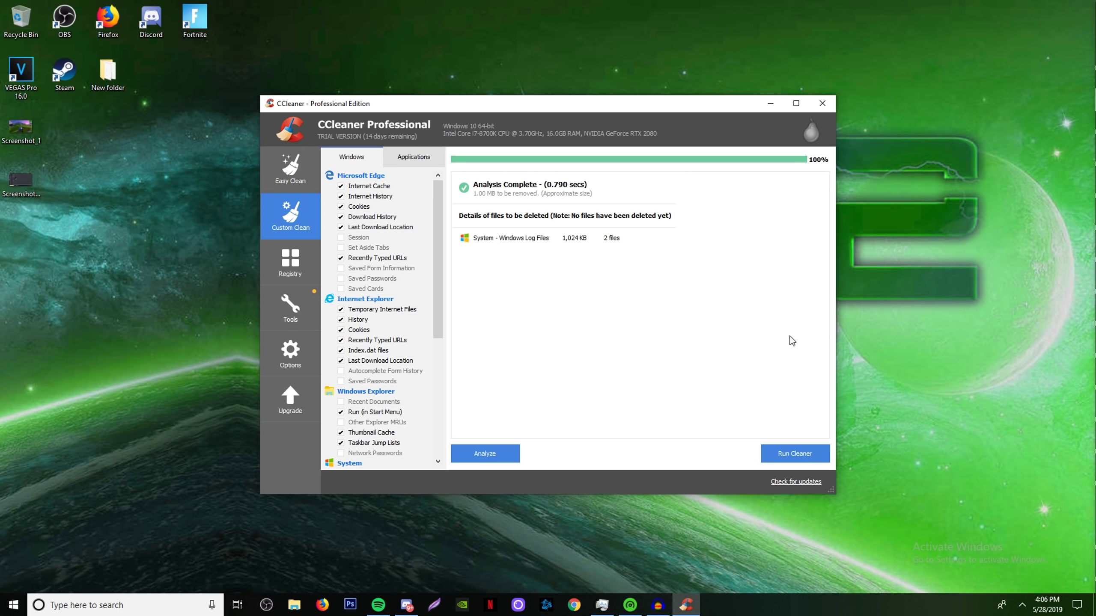
click(807, 453)
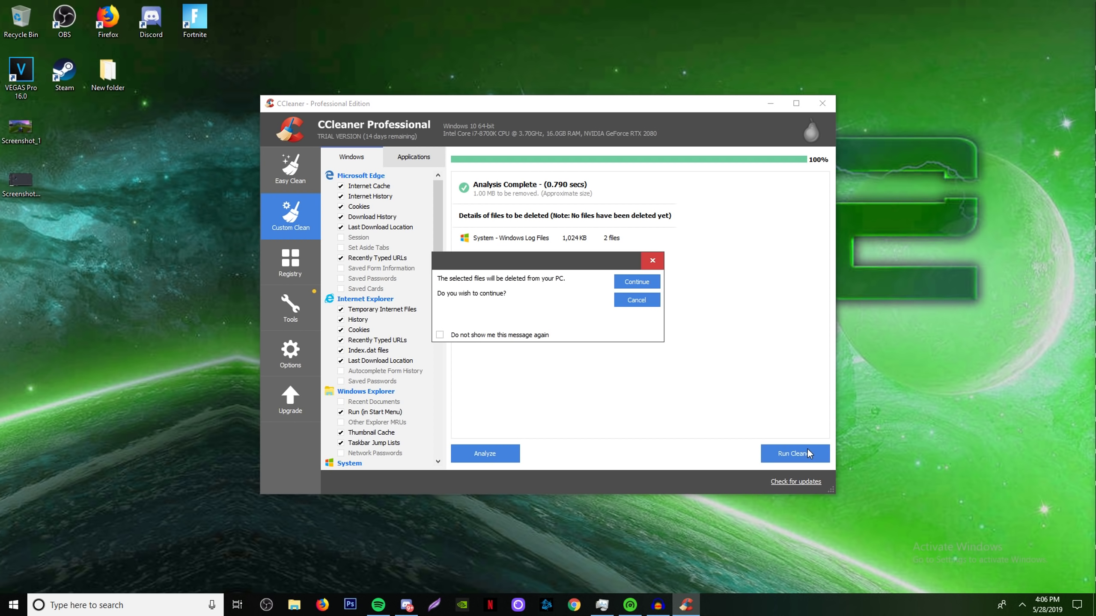
click(646, 282)
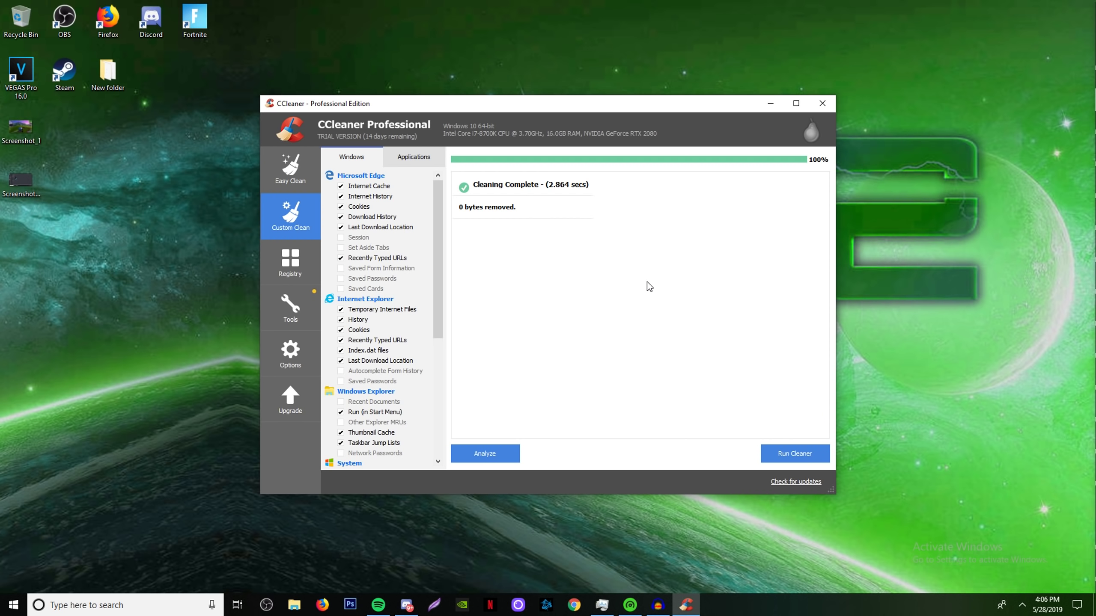
click(769, 104)
In Razer Cortex, run BOOST NOW to free 1384 MB of RAM, then view the FPS settings.
click(630, 604)
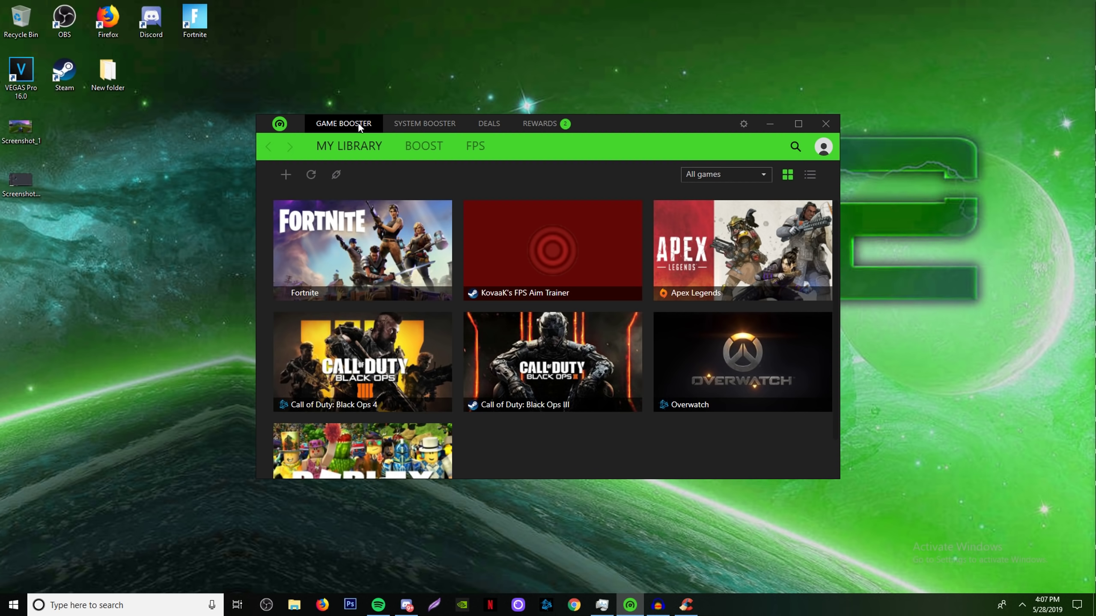
click(427, 147)
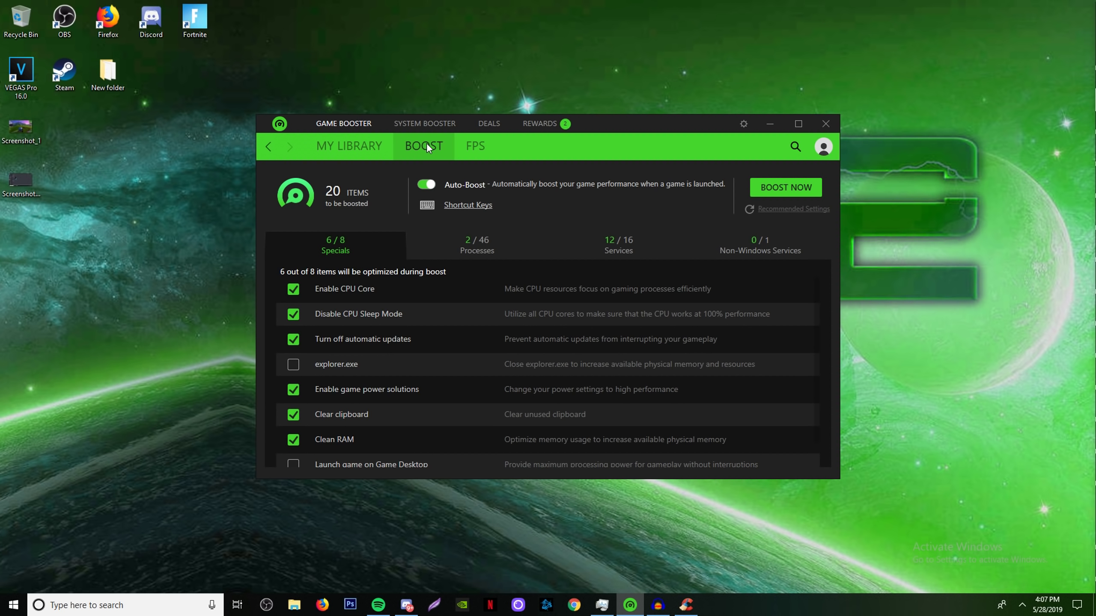
click(785, 184)
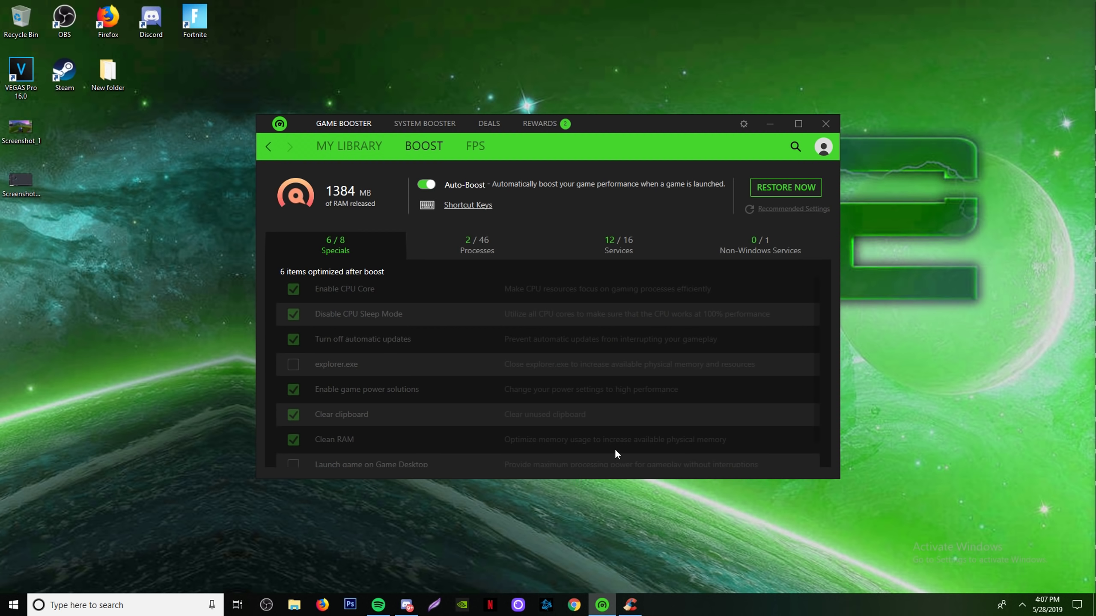
click(484, 144)
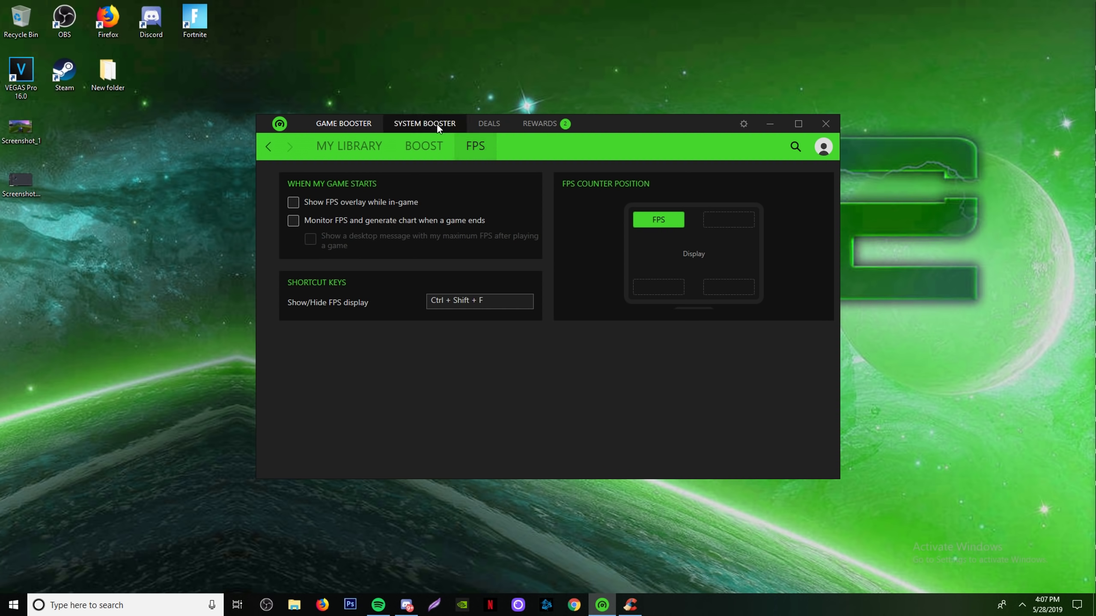
Scan with System Booster and optimize the 530.1 MB of junk found.
click(426, 127)
click(554, 253)
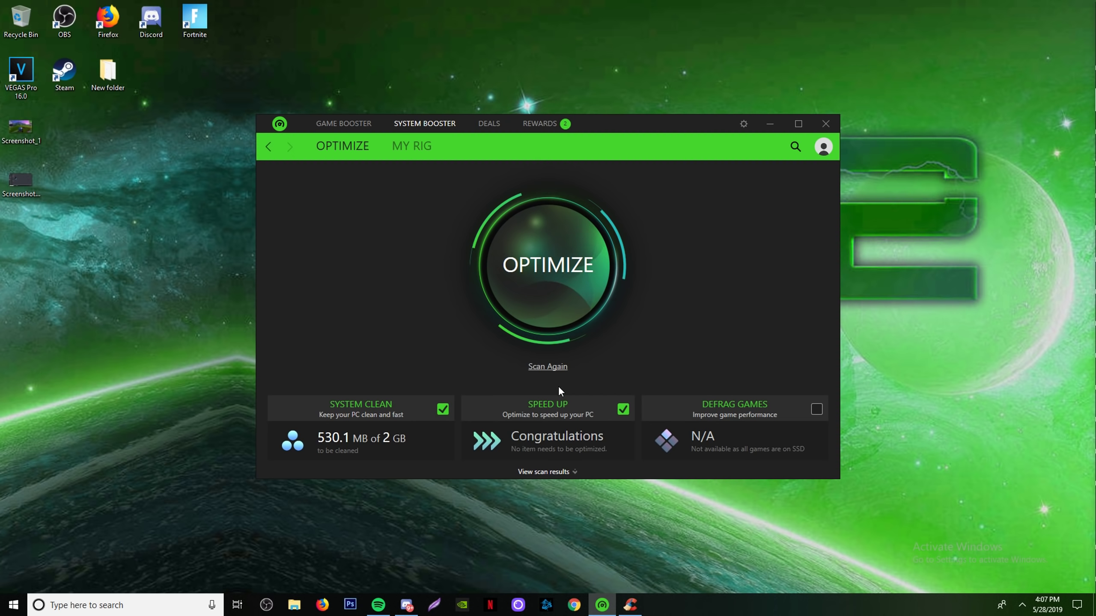
click(577, 287)
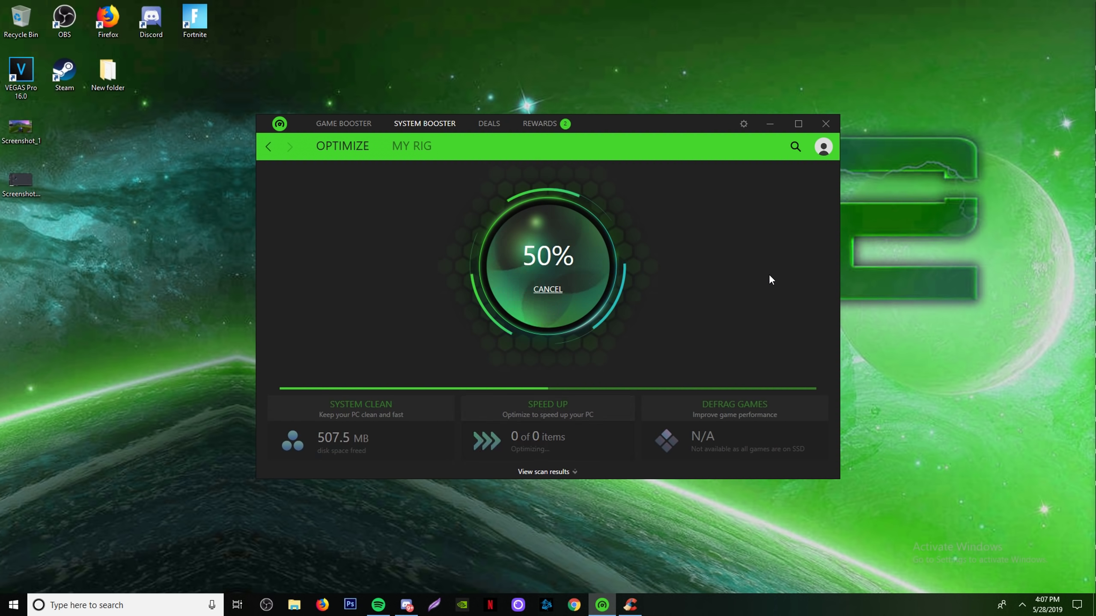